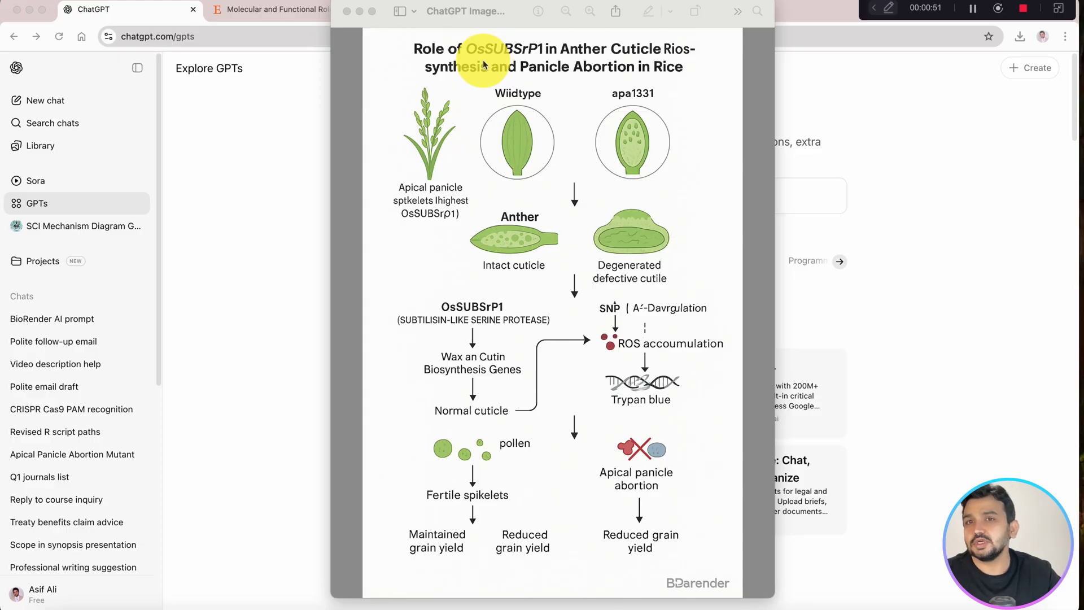
Step: Dismiss the earlier diagram window and highlight the existing GPT search query for reuse
click(359, 11)
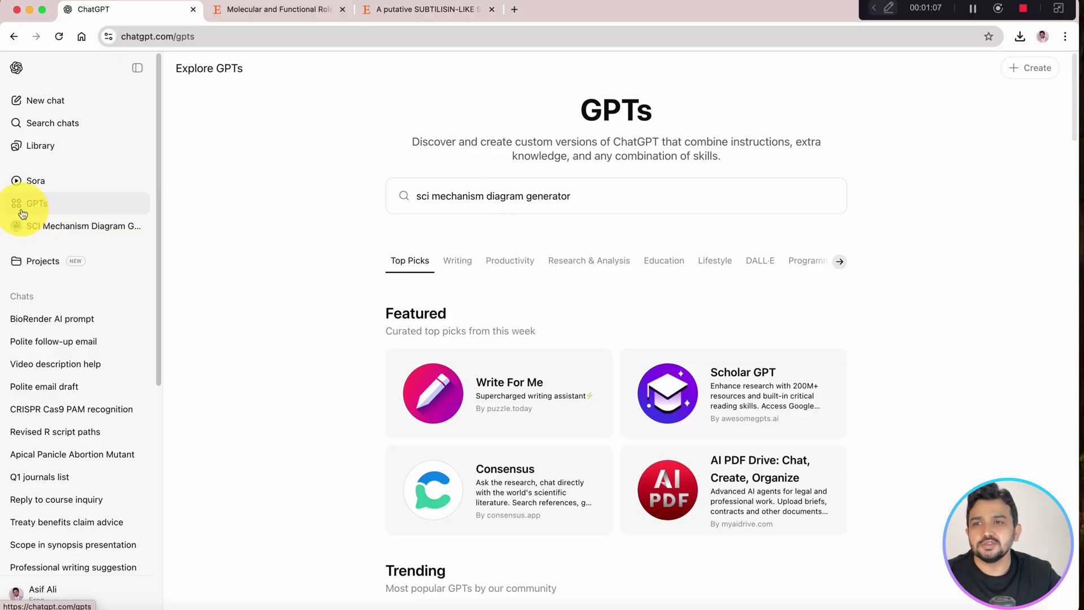
click(675, 193)
drag(616, 198, 412, 181)
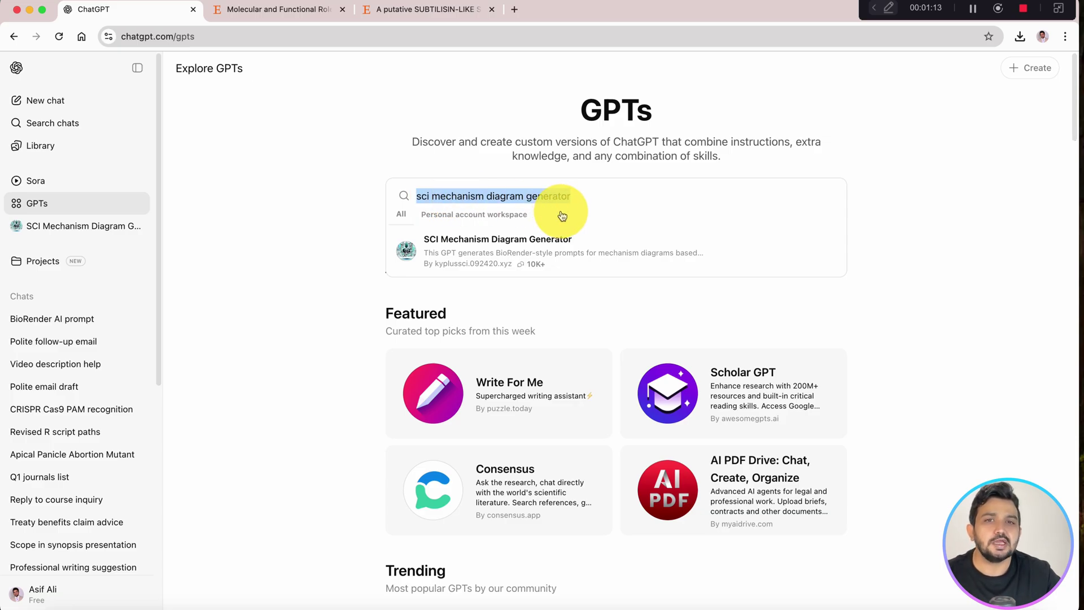
Step: Search Google for 'sci mechanism diagram generator' and follow the chatgpt.com result
click(514, 14)
text(g)
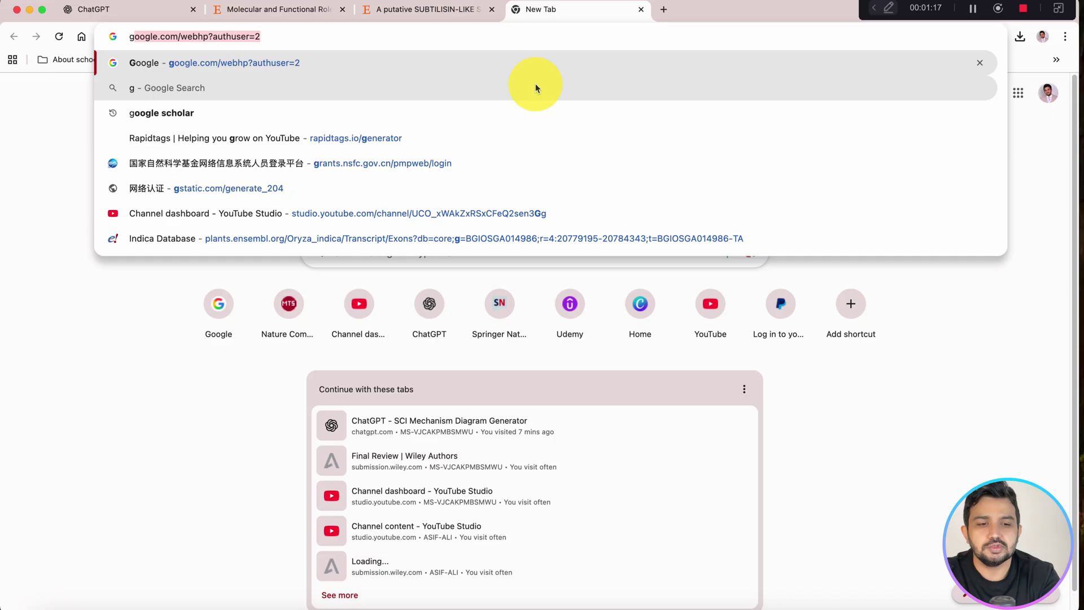
key(Return)
text(sc)
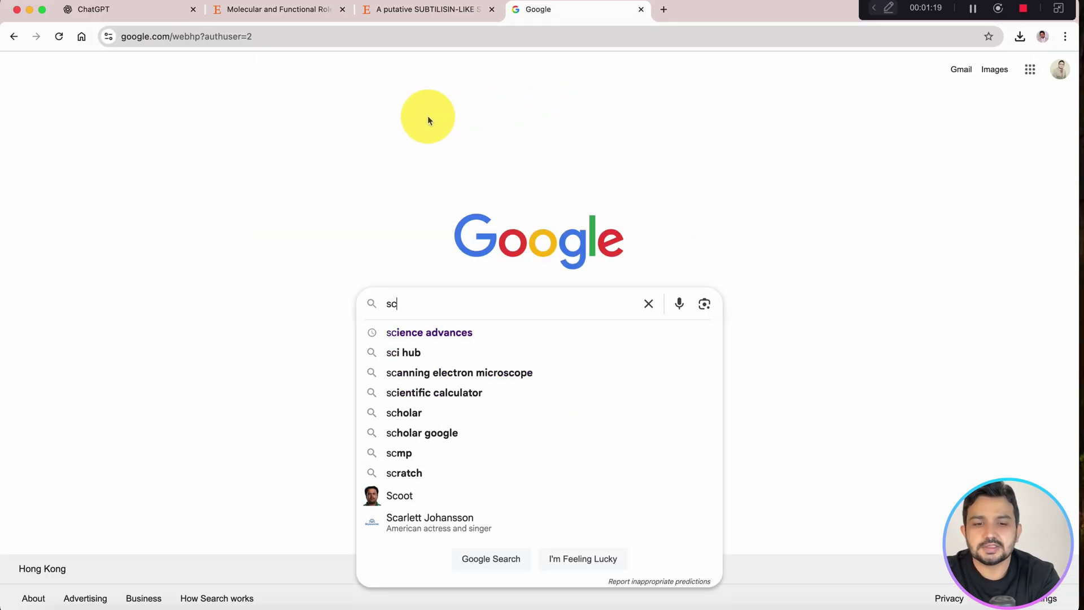
text(i mec)
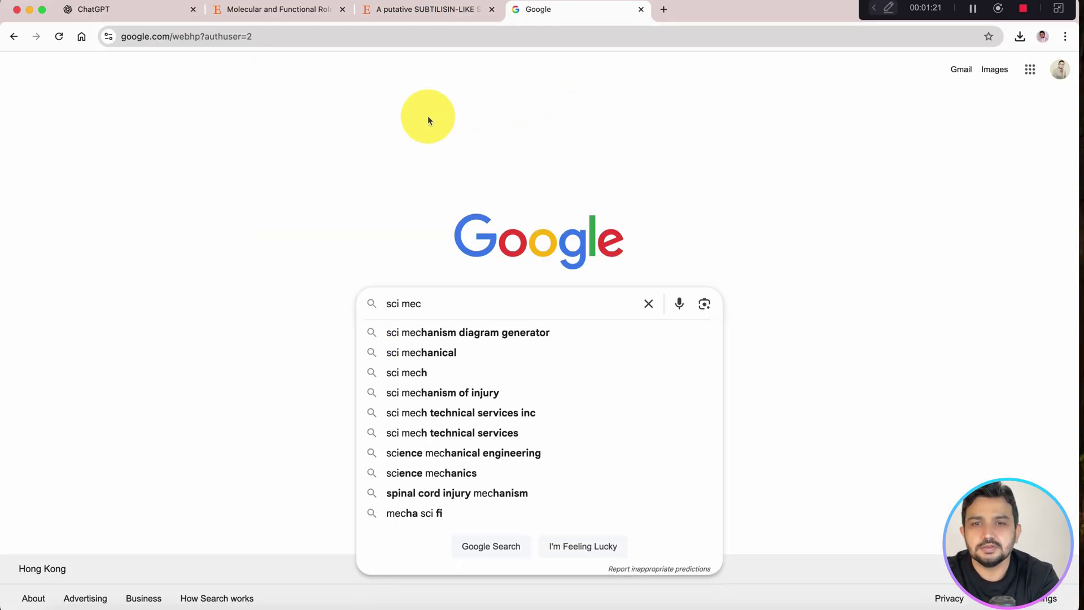
text(hanis)
key(Down)
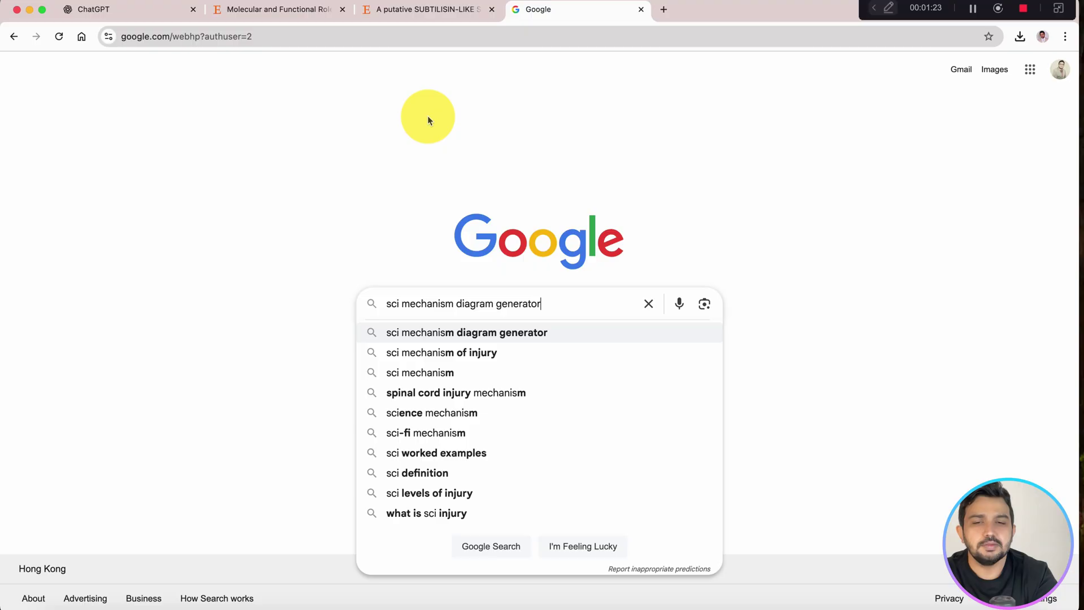
key(Return)
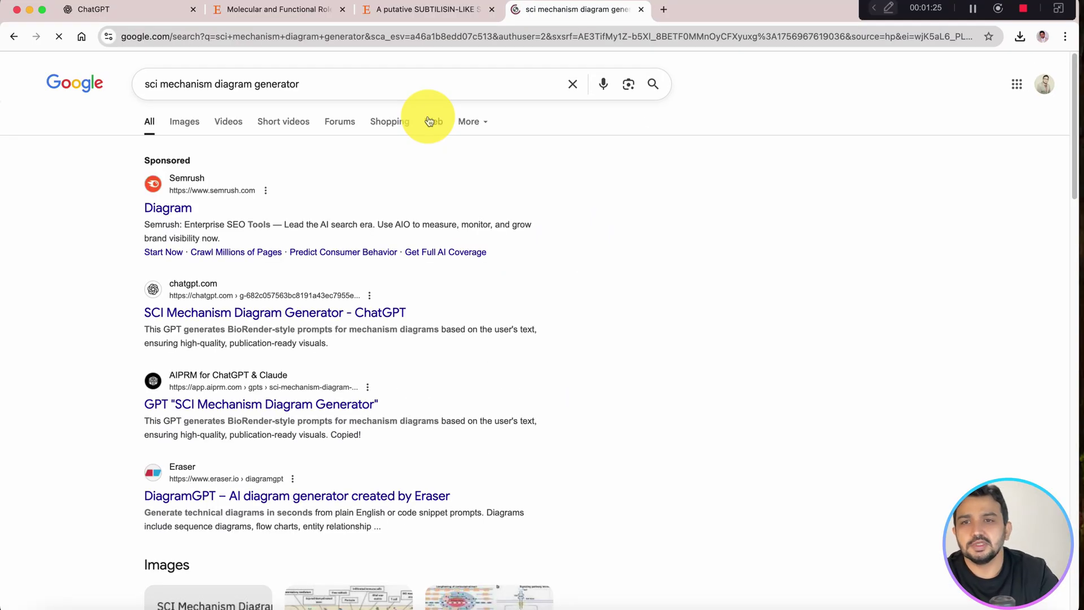
click(195, 314)
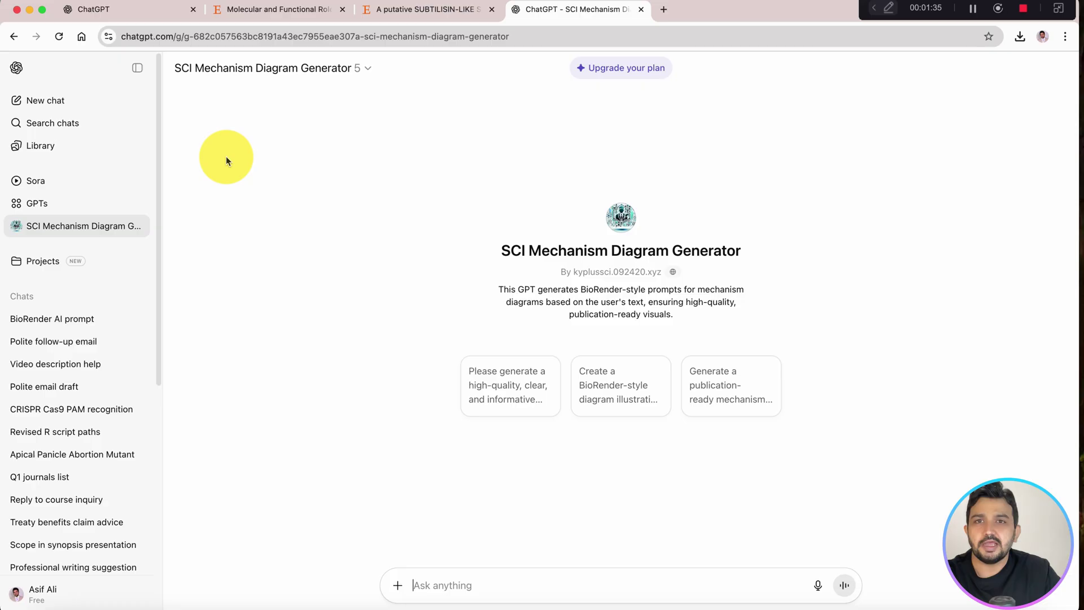
Step: Copy the full abstract of the ScienceDirect tapetal organelles review and return to the generator chat
click(253, 15)
scroll(339, 249, down, 5)
scroll(358, 296, up, 1)
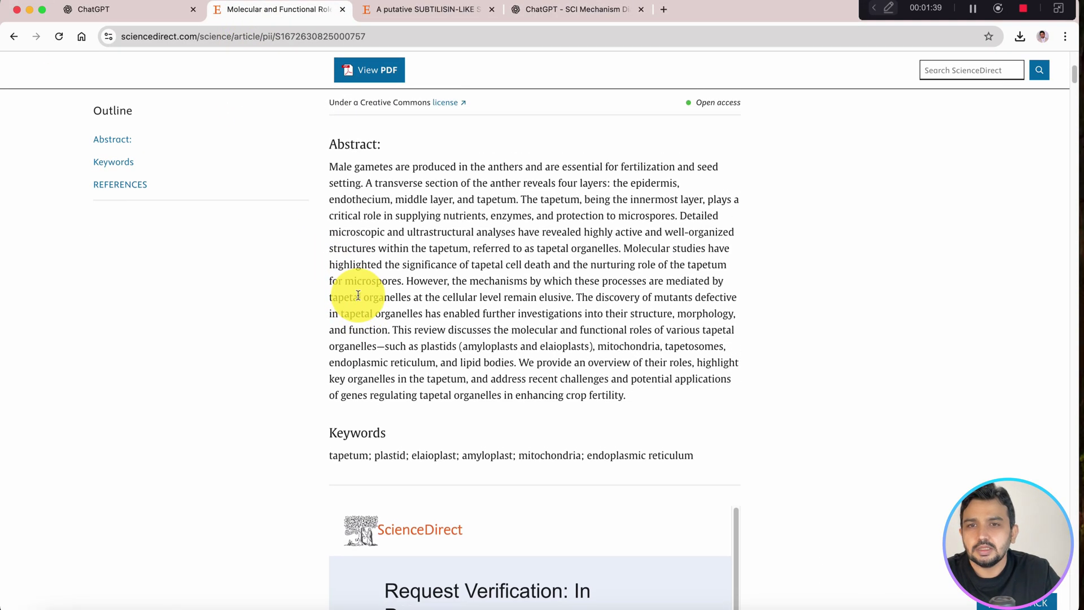
scroll(350, 283, up, 1)
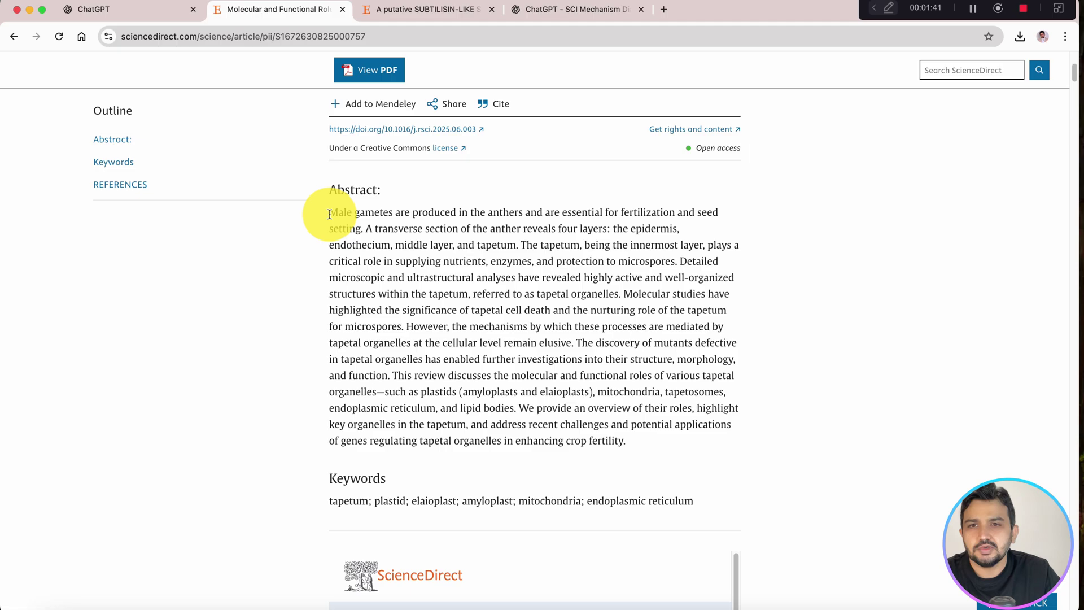
drag(330, 214, 617, 434)
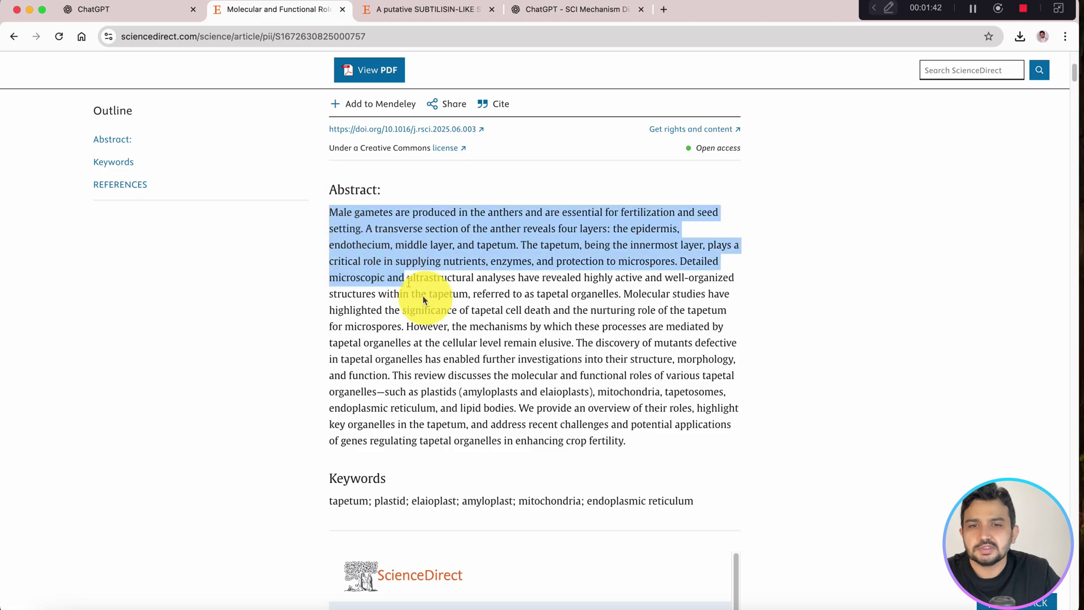
right_click(572, 344)
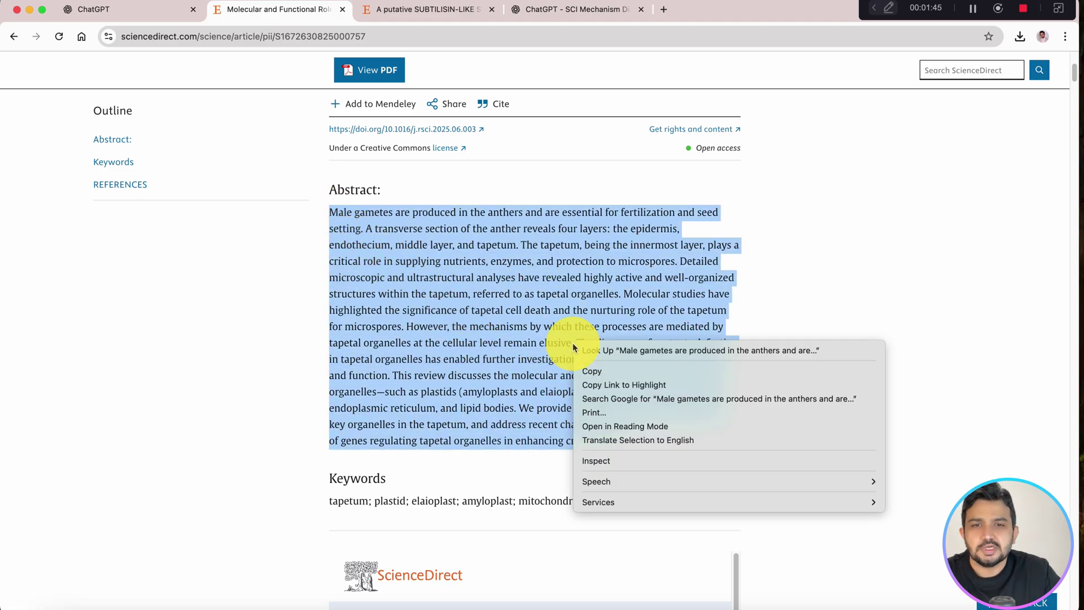
click(598, 370)
click(592, 15)
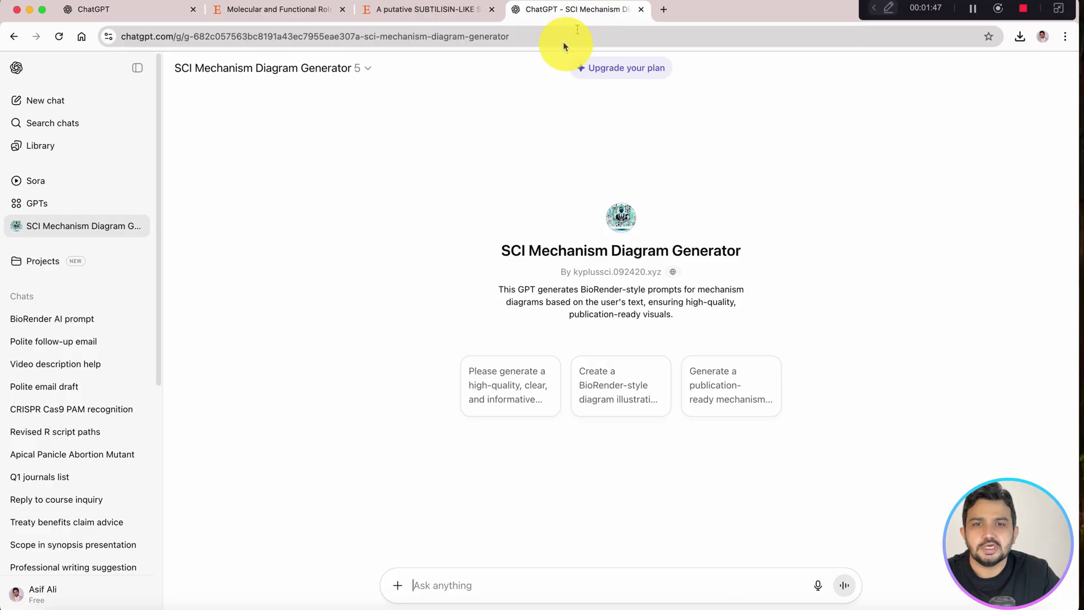
Step: Paste the tapetal organelles abstract into the chat and send it to the generator
click(437, 581)
key(super+v)
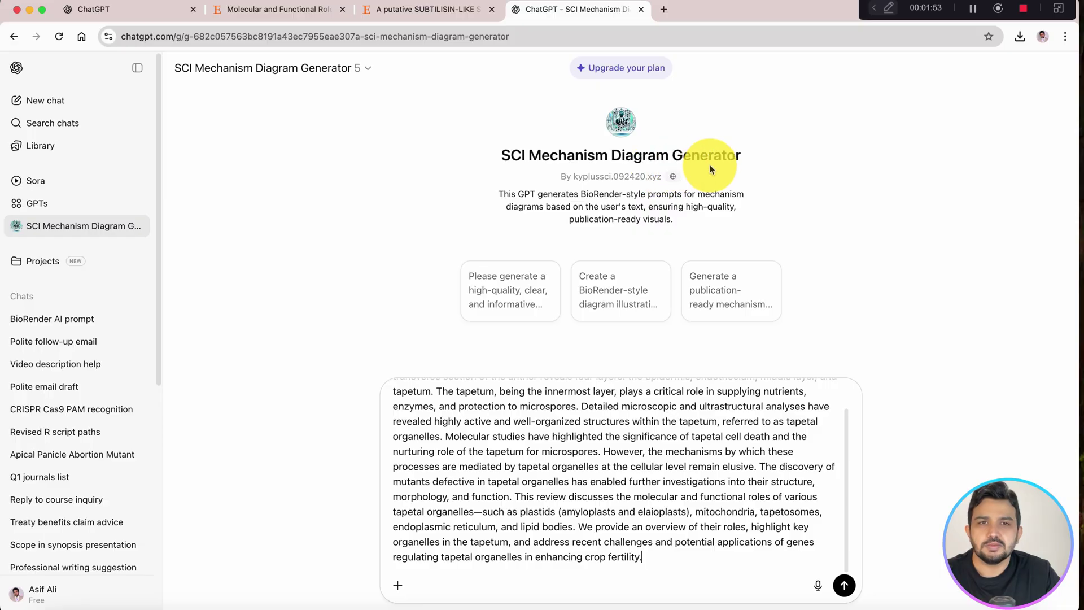
click(844, 586)
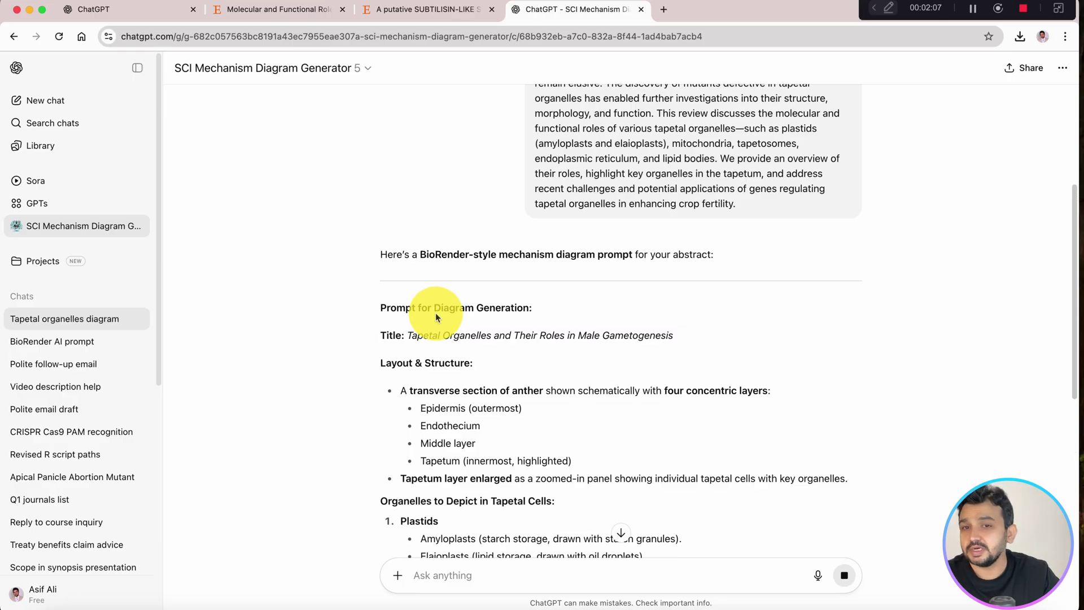
scroll(443, 373, down, 2)
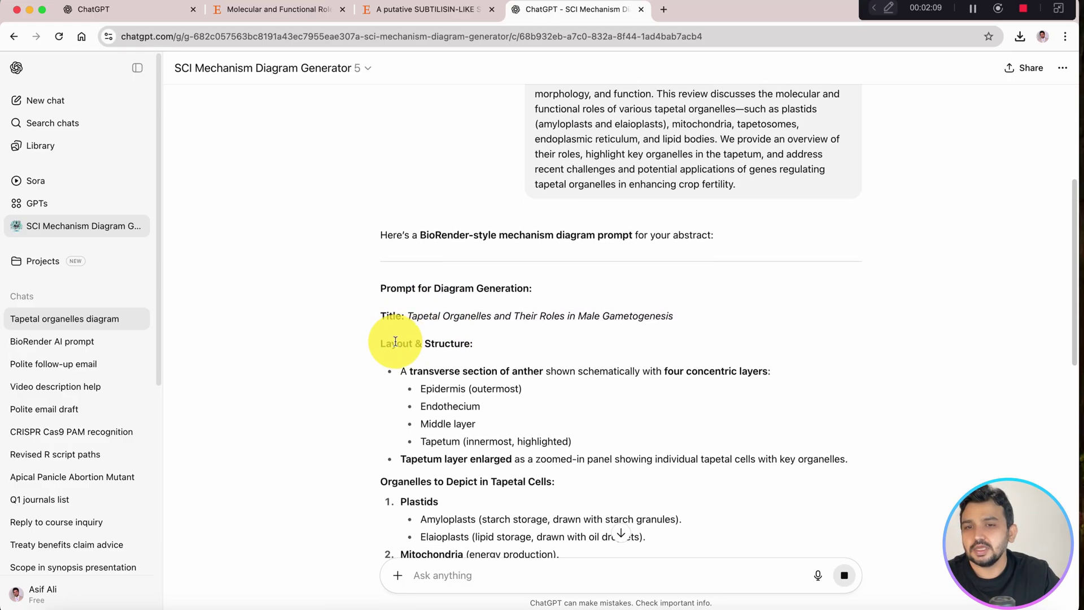
scroll(424, 406, down, 2)
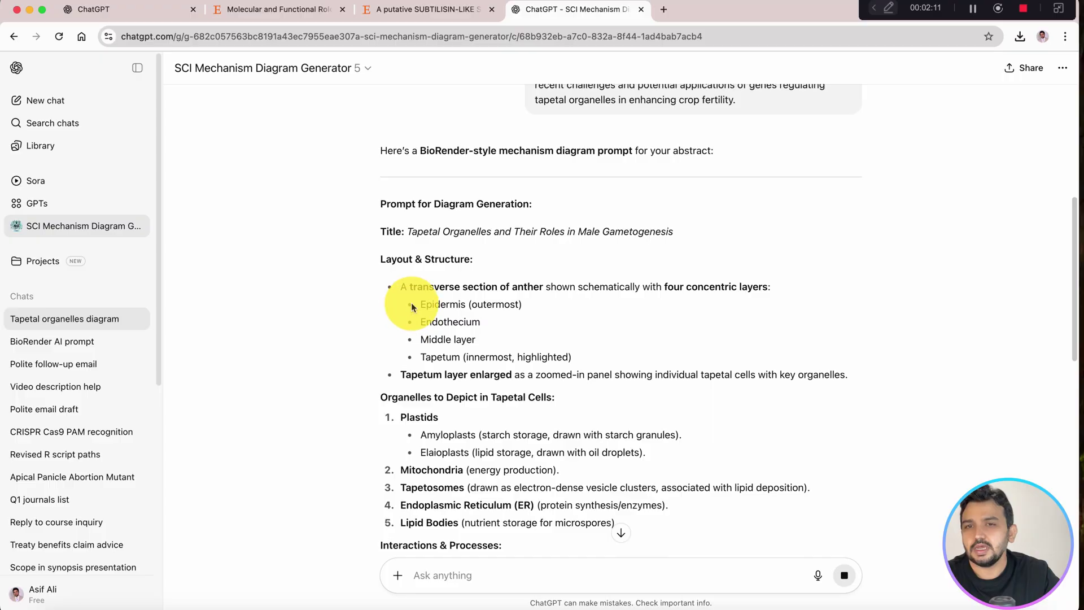
scroll(413, 308, down, 1)
scroll(424, 305, down, 1)
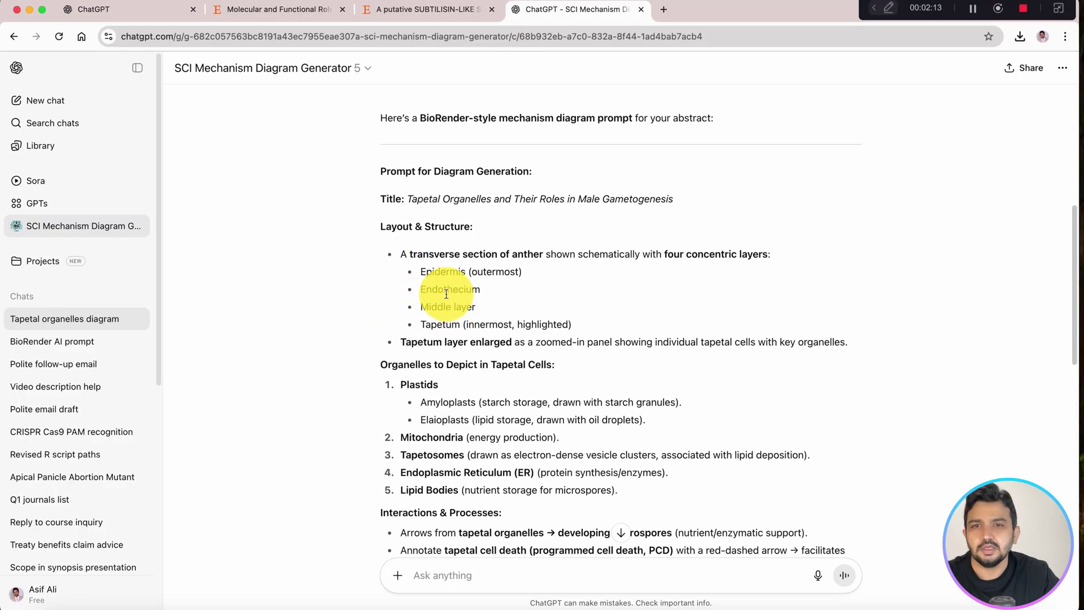
scroll(439, 303, down, 1)
scroll(439, 302, down, 5)
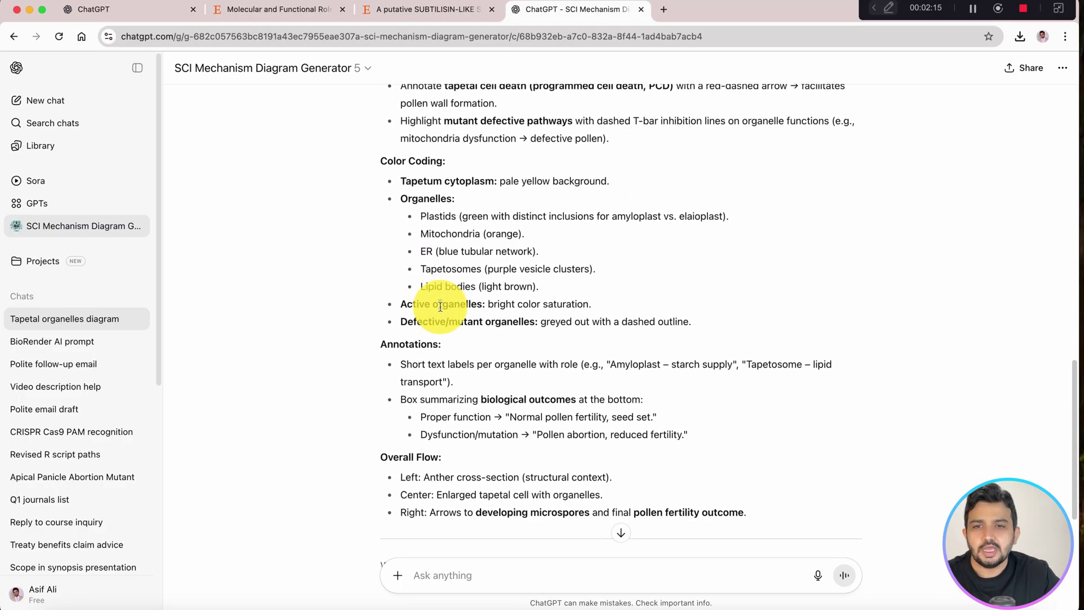
scroll(436, 293, down, 2)
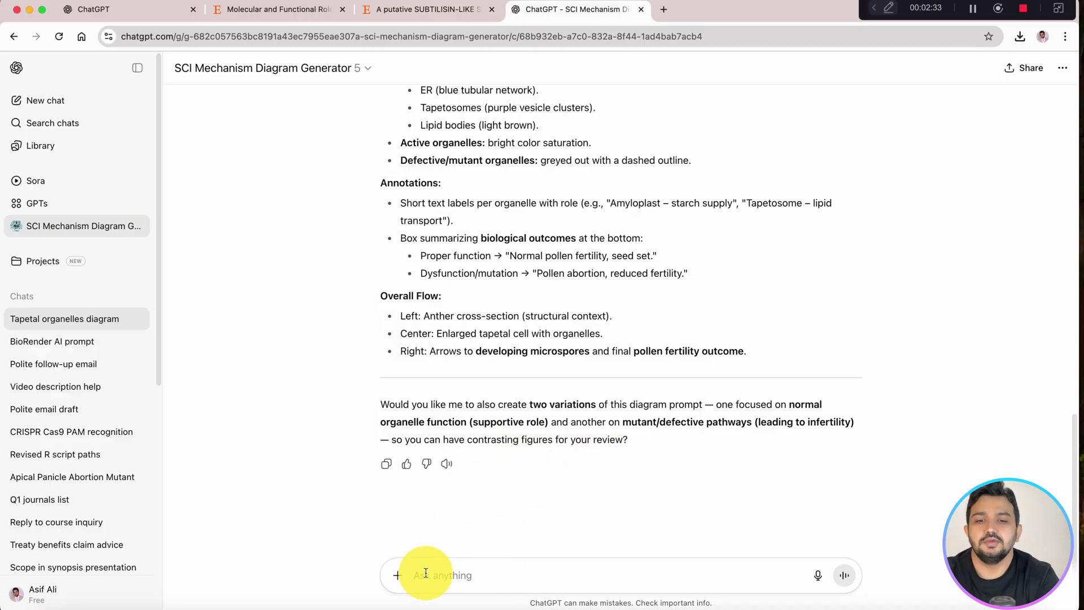
text(yes please)
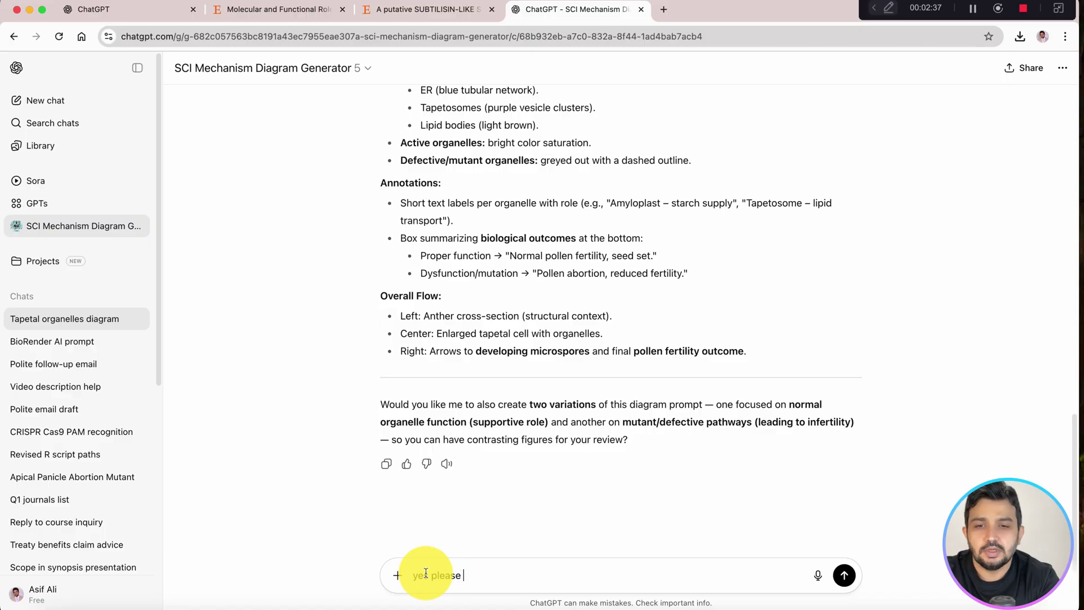
text(both)
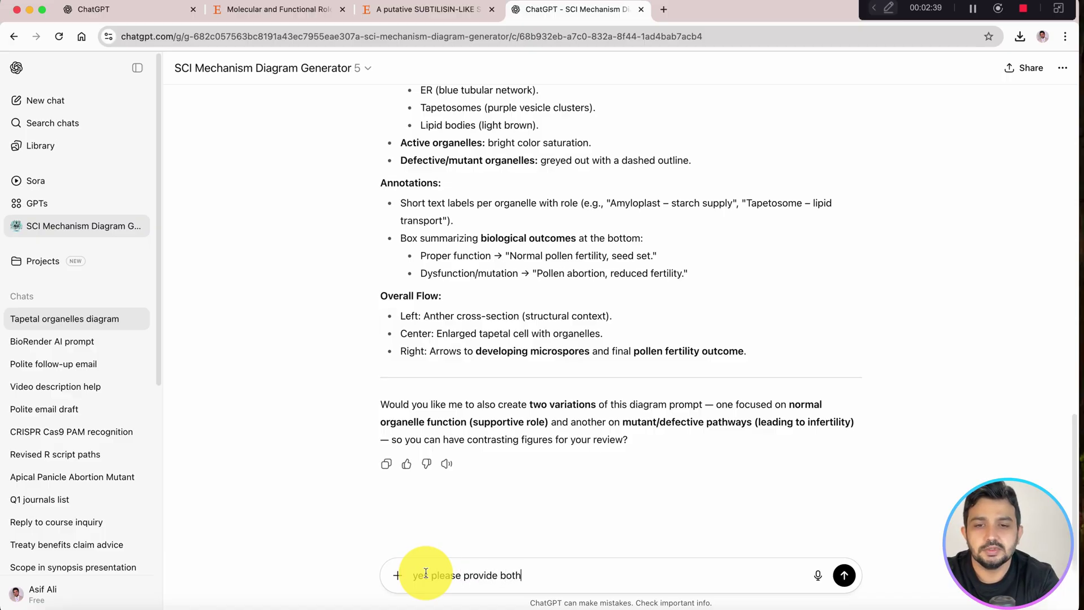
Step: Reply 'yes please provide both' to request normal and defective figure prompts
key(Return)
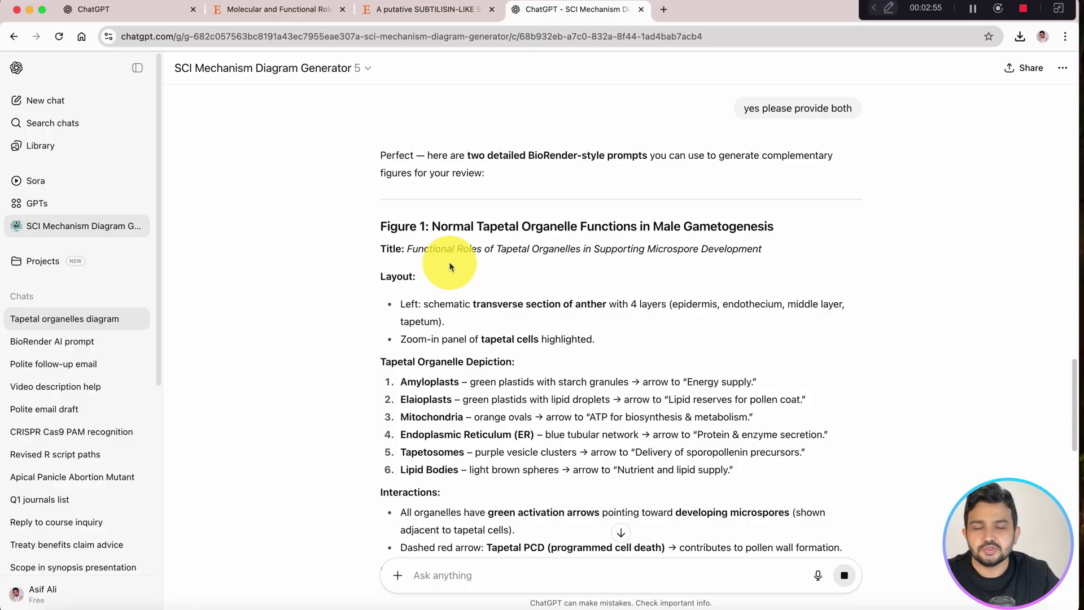
scroll(450, 261, down, 10)
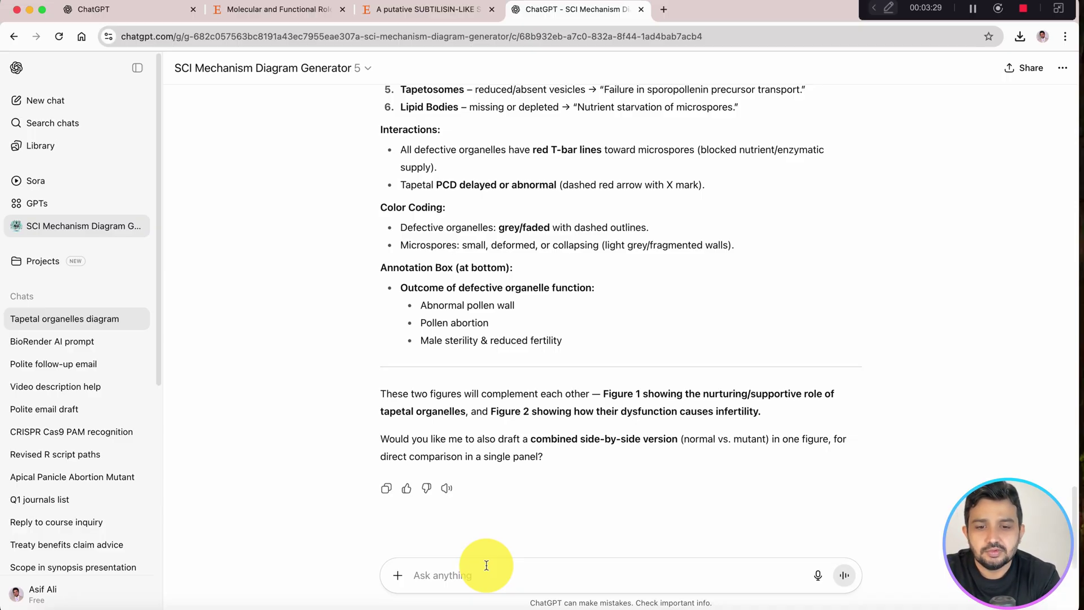
text(yes please)
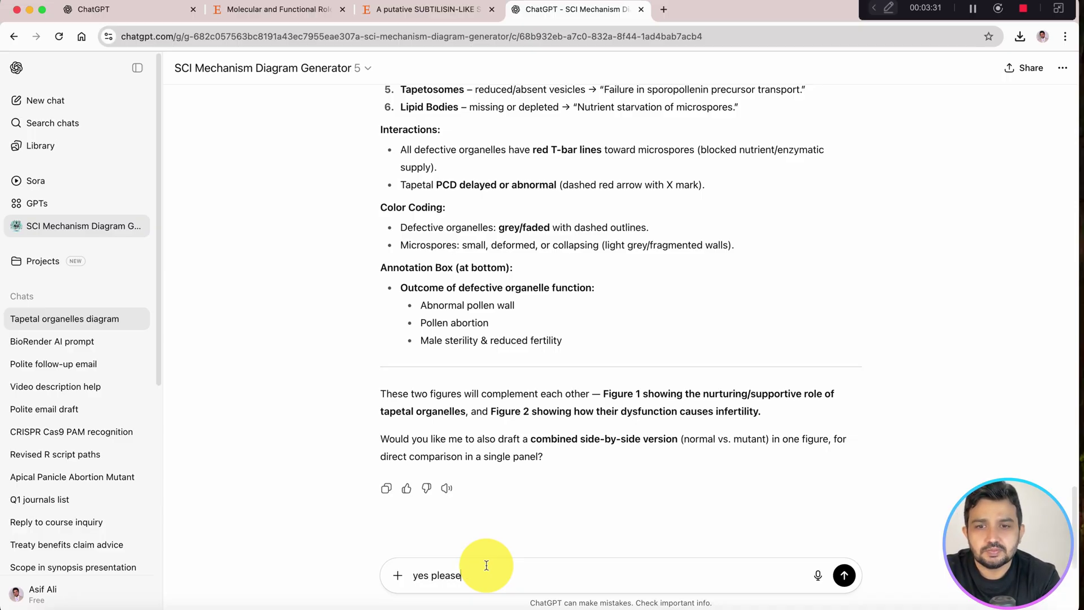
text( combine an)
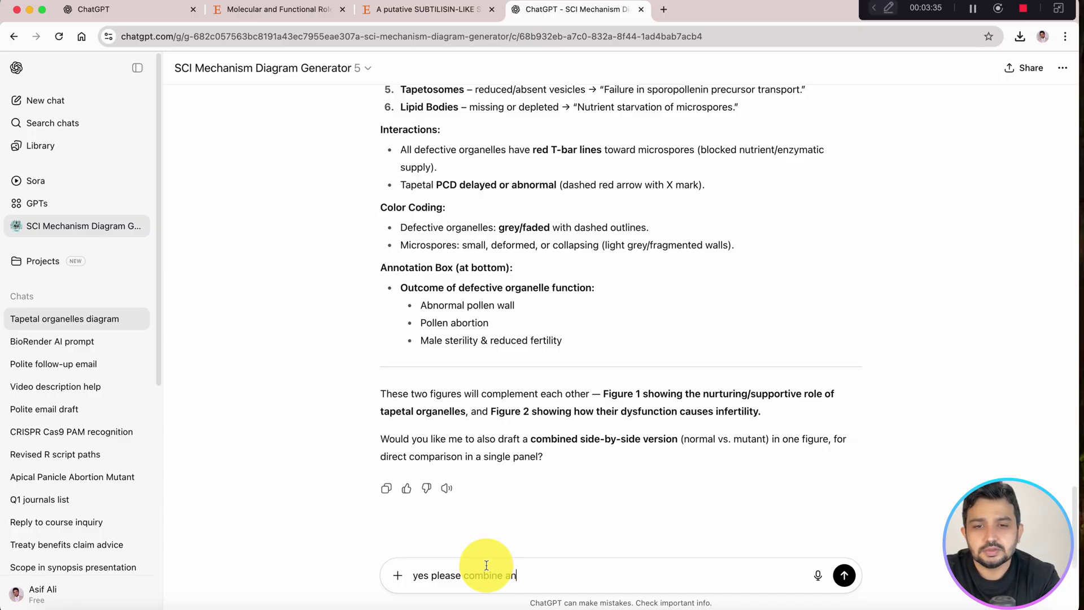
text(d draw figur)
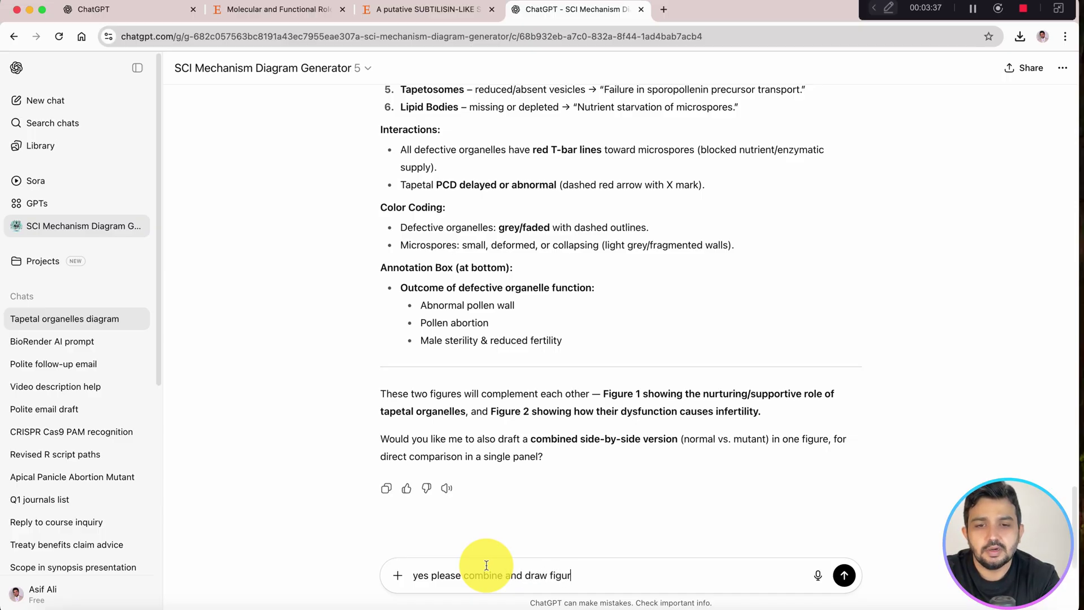
text(e)
Step: Reply 'yes please combine and draw figure' to generate the combined side-by-side image
key(Return)
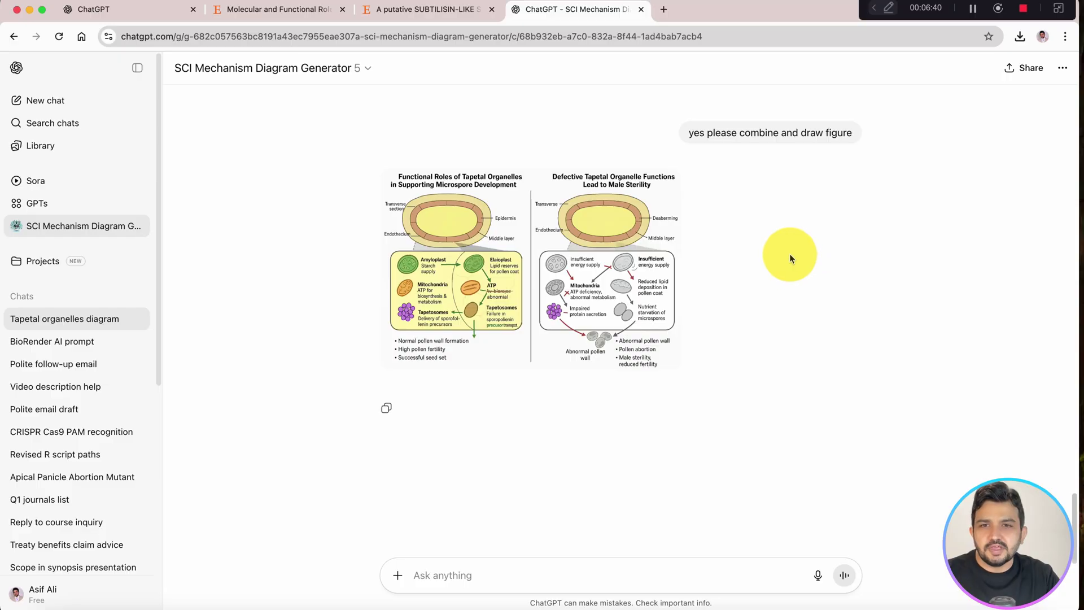
mouse_move(504, 309)
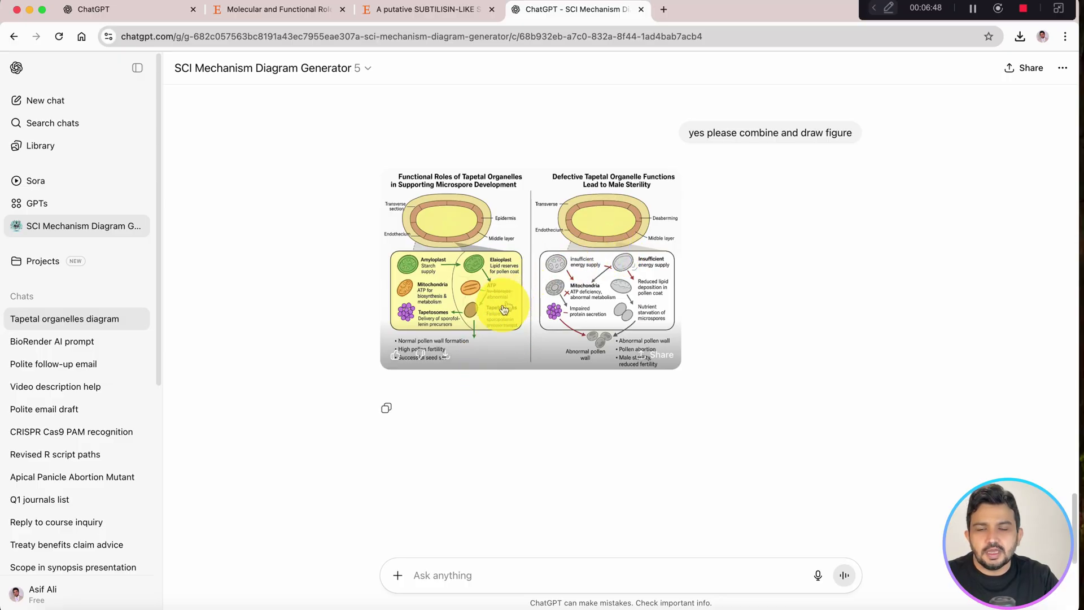
Step: Download the combined figure as a PNG and view it full size in Preview
click(447, 358)
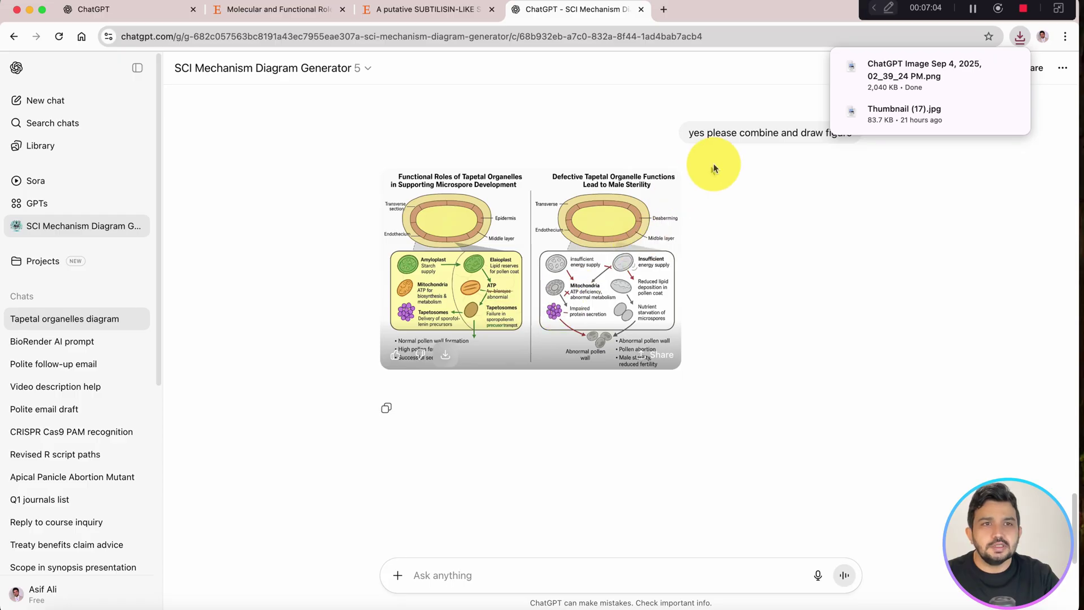
click(924, 84)
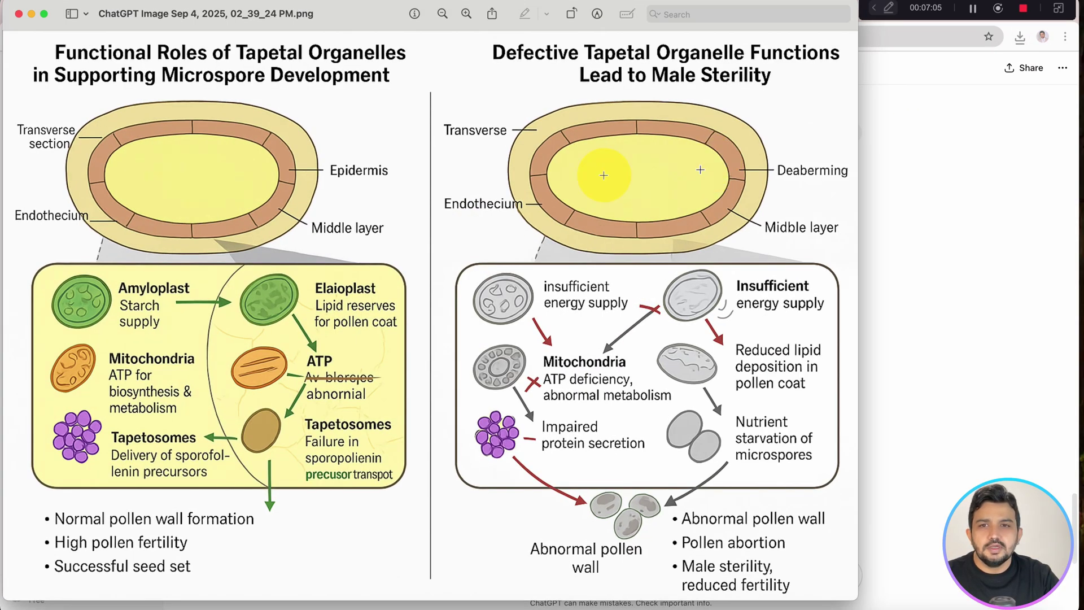